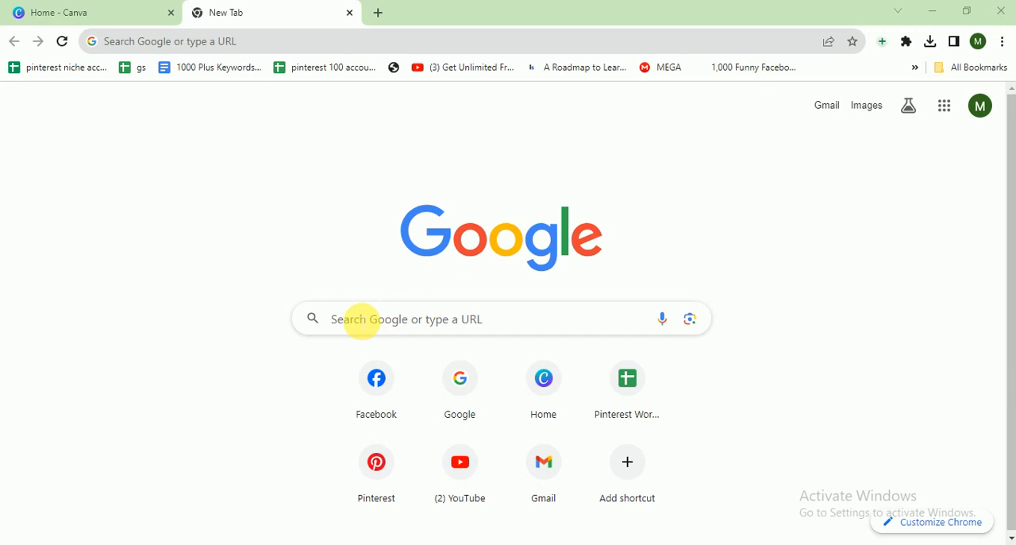
Switch to the Canva home page and create a blank design of the Logo type.
left_click(119, 9)
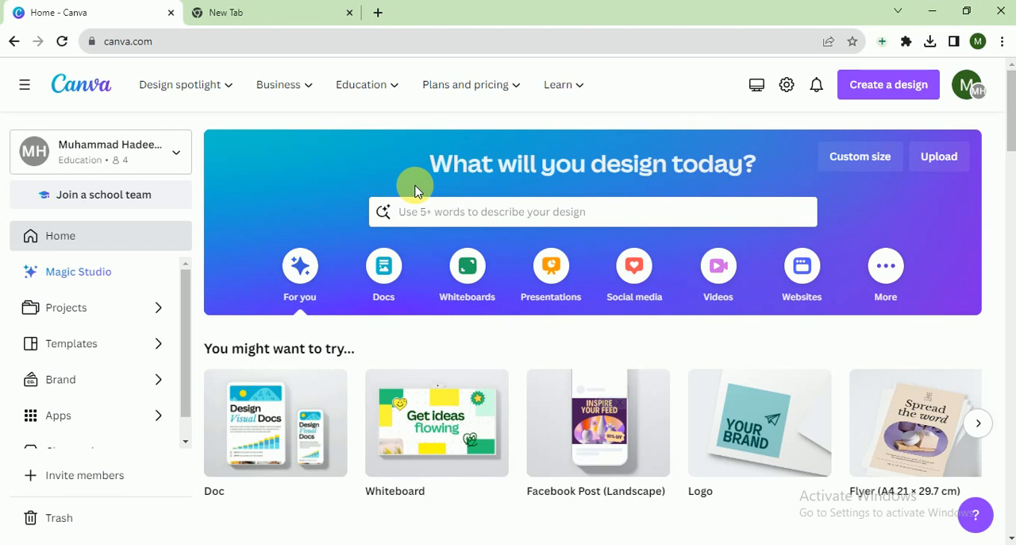
left_click(889, 85)
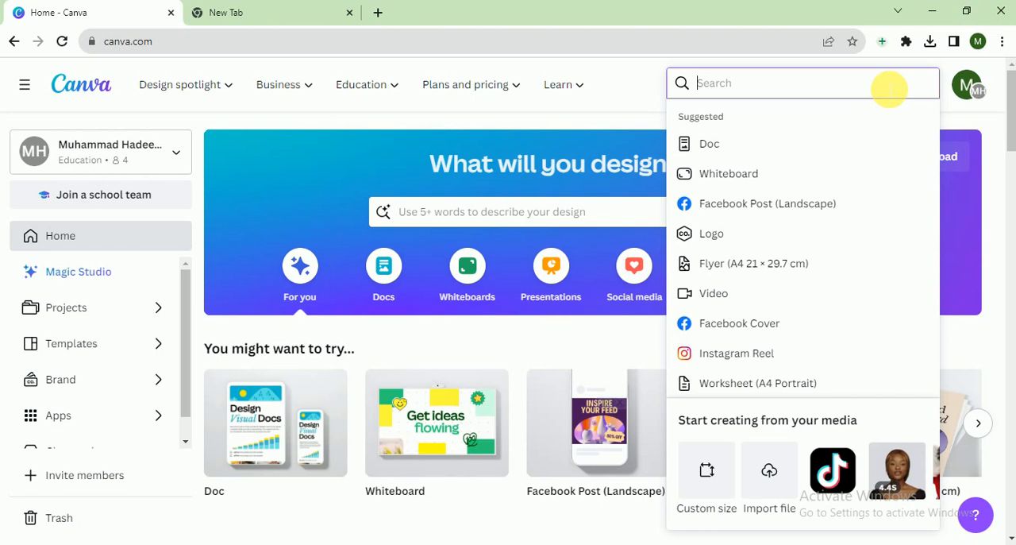
type("logo")
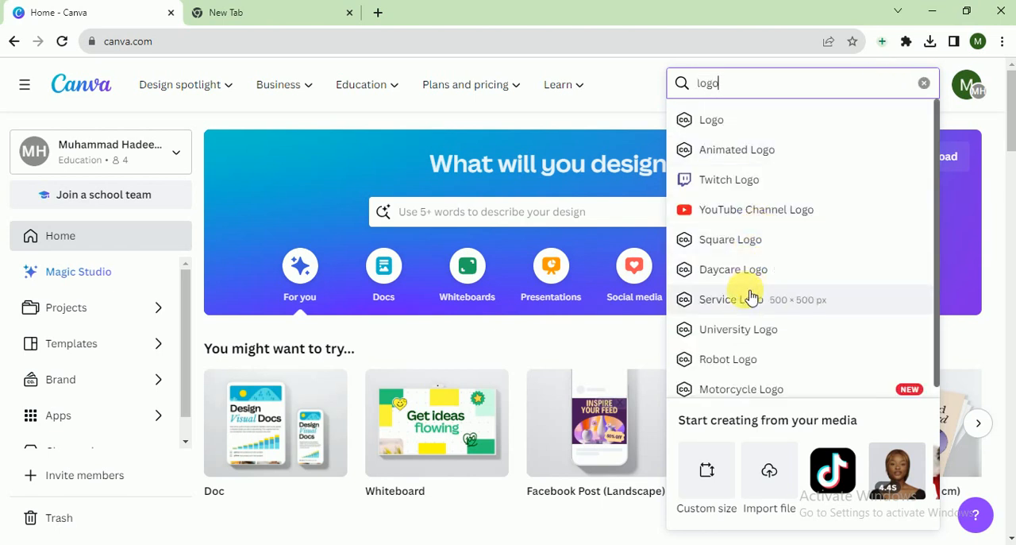
left_click(753, 123)
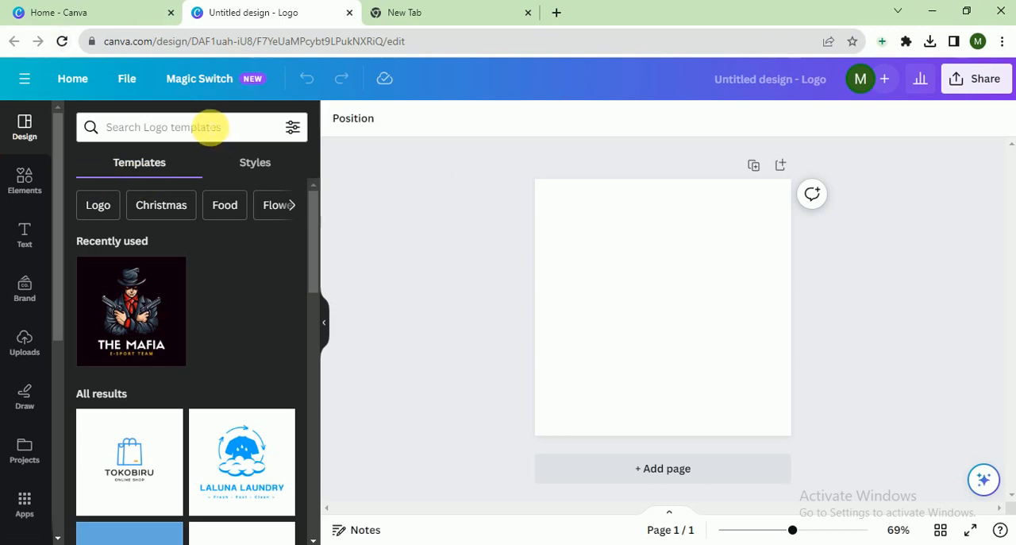
Search the elements library for "real estate" and limit the results to graphics.
left_click(27, 184)
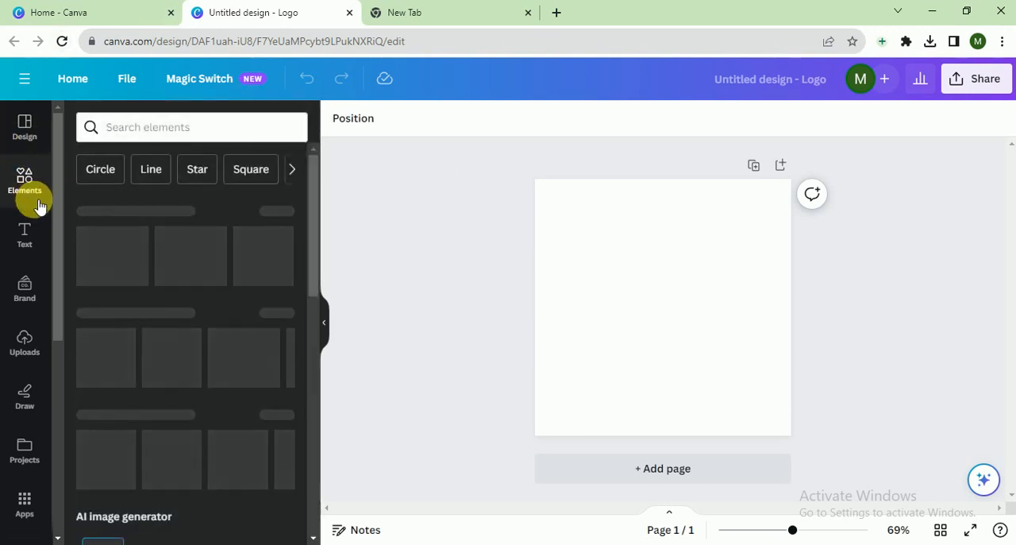
left_click(187, 128)
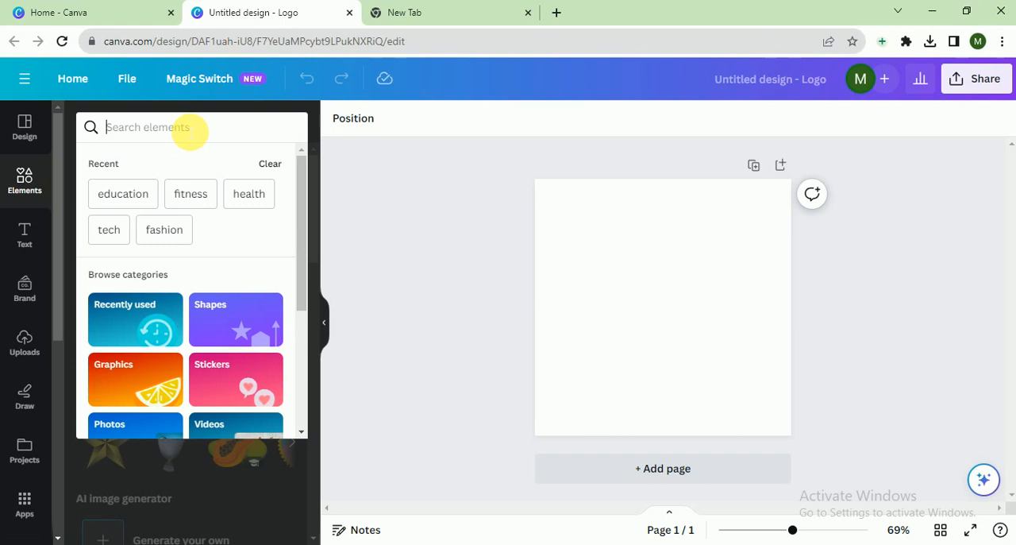
type("rel est")
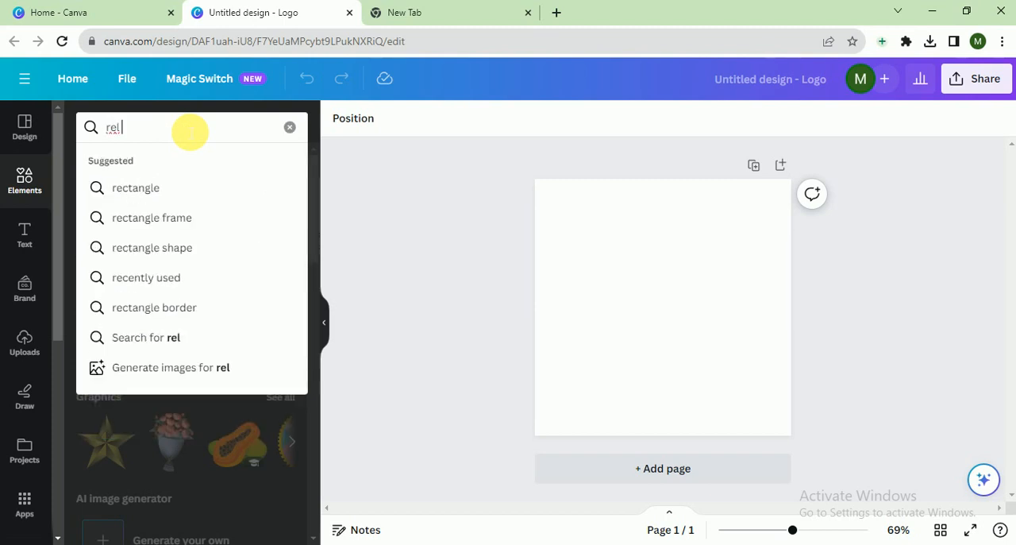
type("ate")
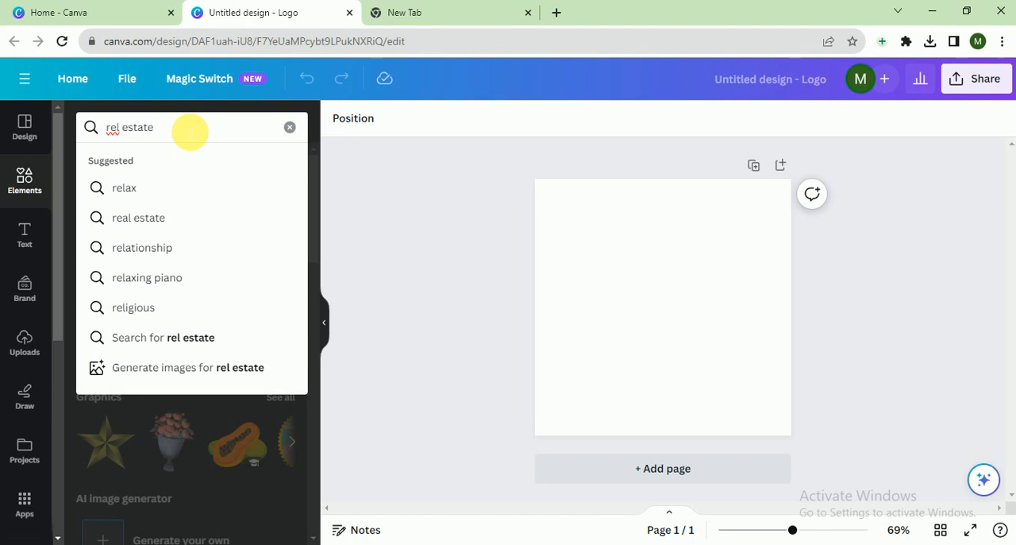
key("Return")
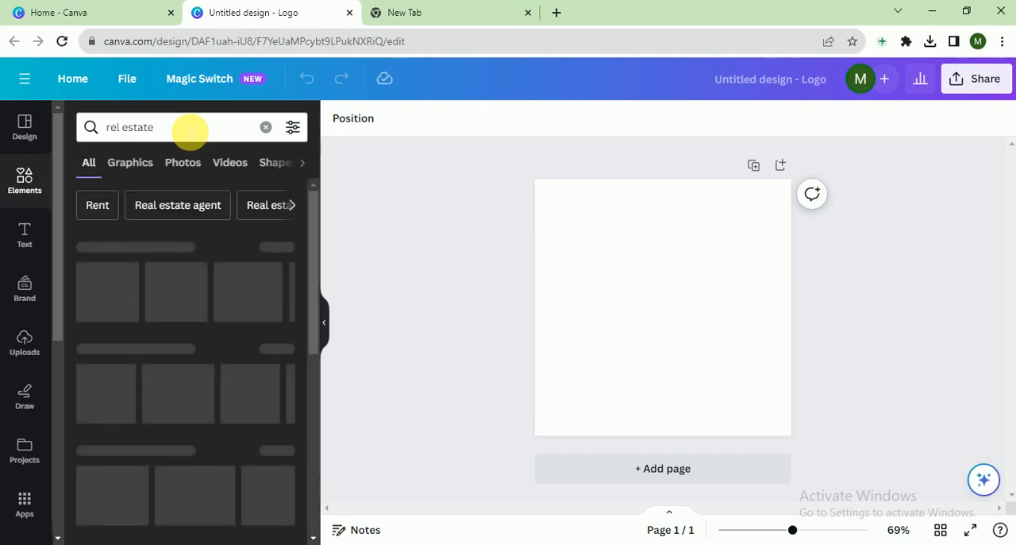
left_click(119, 129)
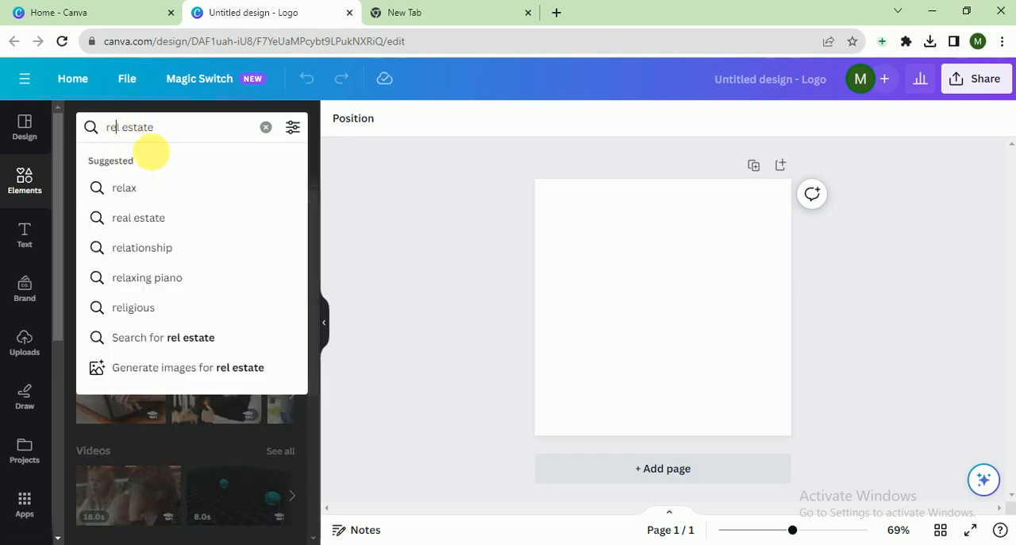
type("a")
key("Return")
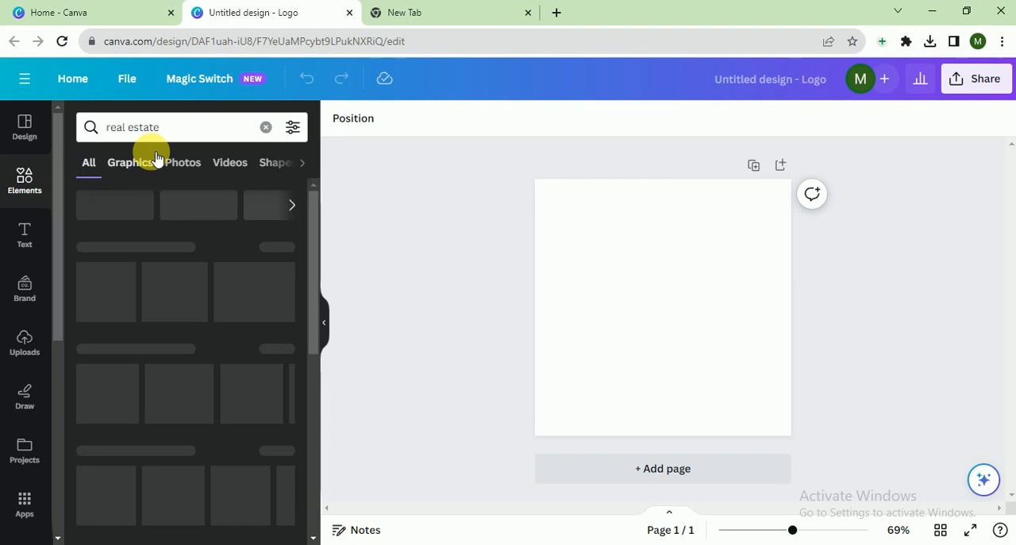
left_click(131, 163)
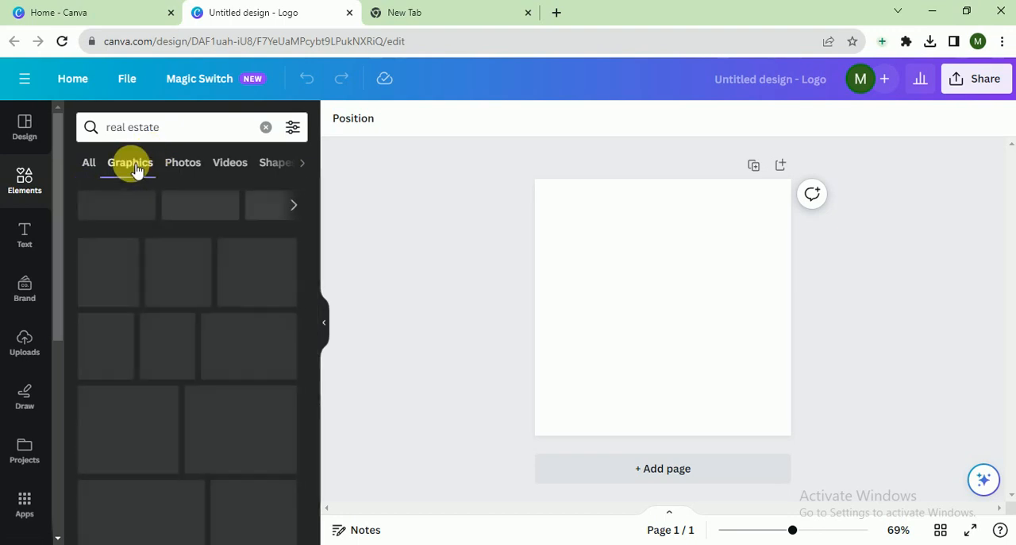
Add the blue house outline graphic with the long baseline and enlarge it to span the page width.
scroll(270, 274, "down", 4)
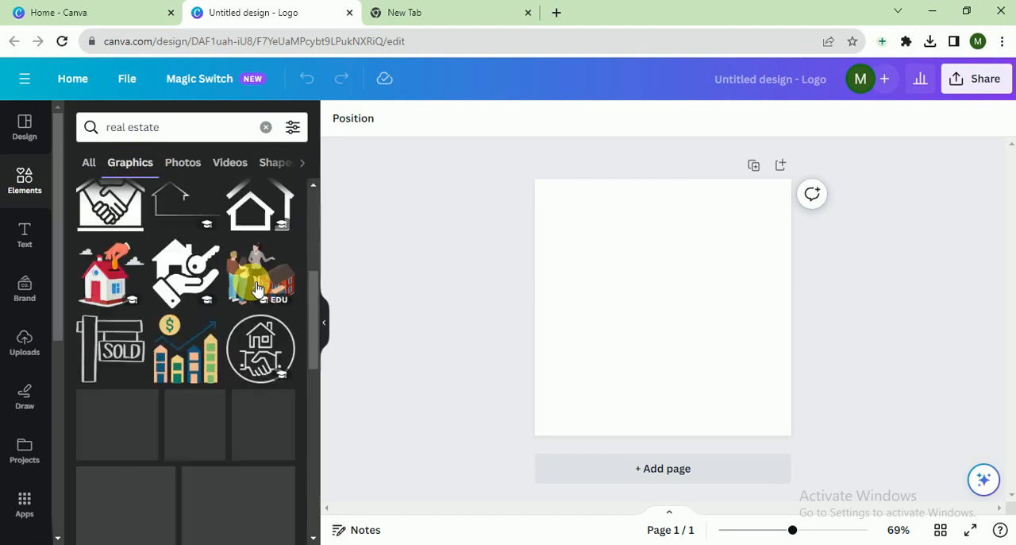
scroll(263, 284, "down", 3)
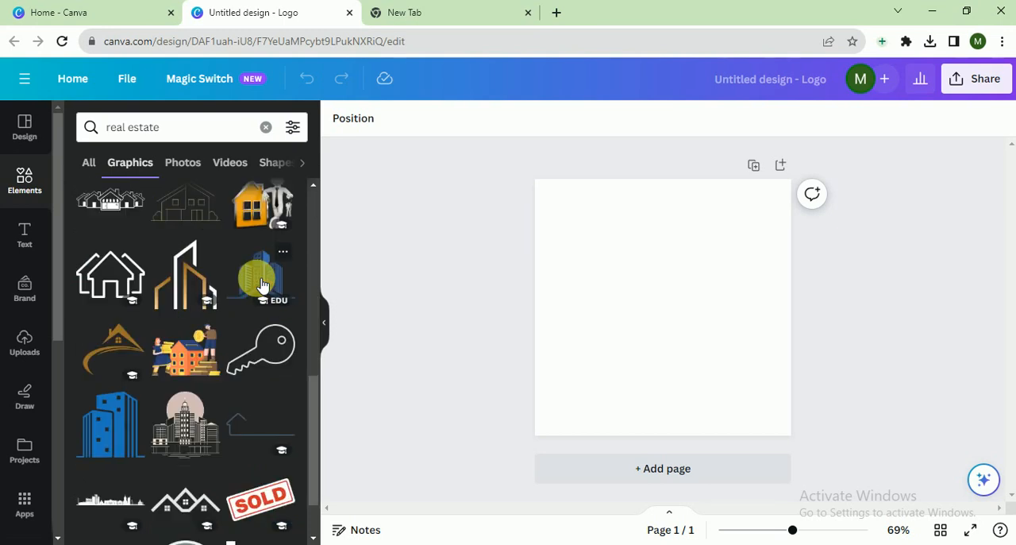
scroll(263, 284, "down", 5)
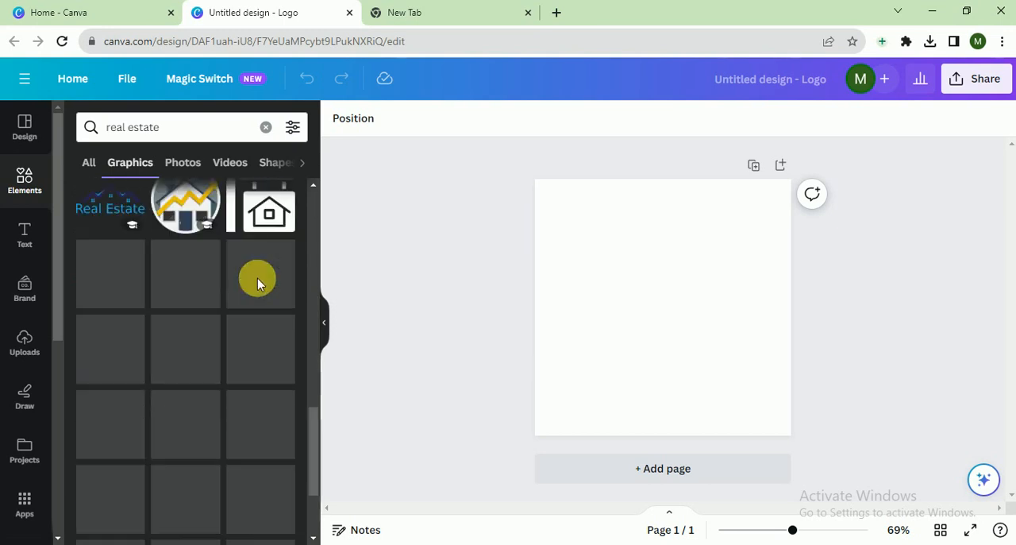
scroll(263, 285, "up", 1)
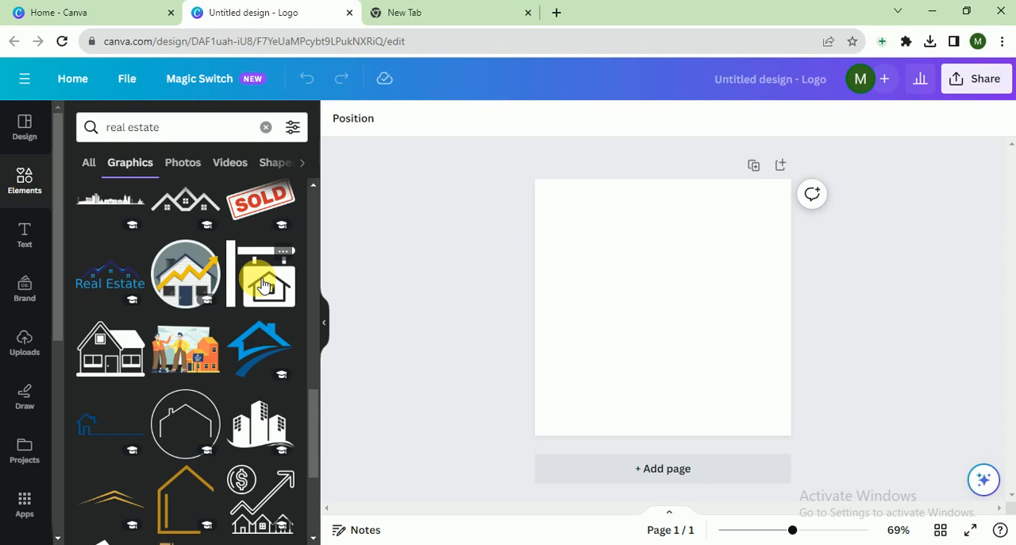
scroll(263, 284, "down", 1)
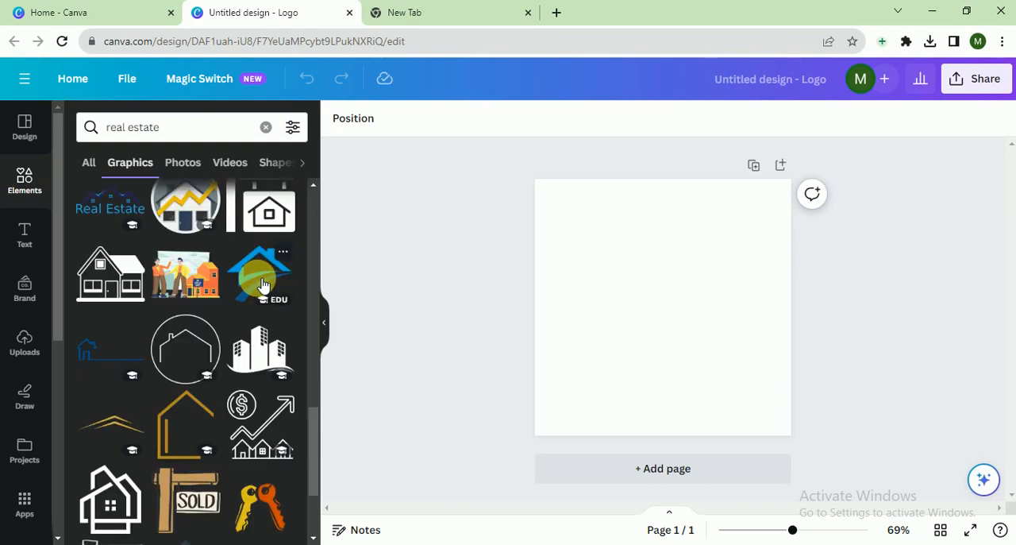
scroll(263, 284, "down", 1)
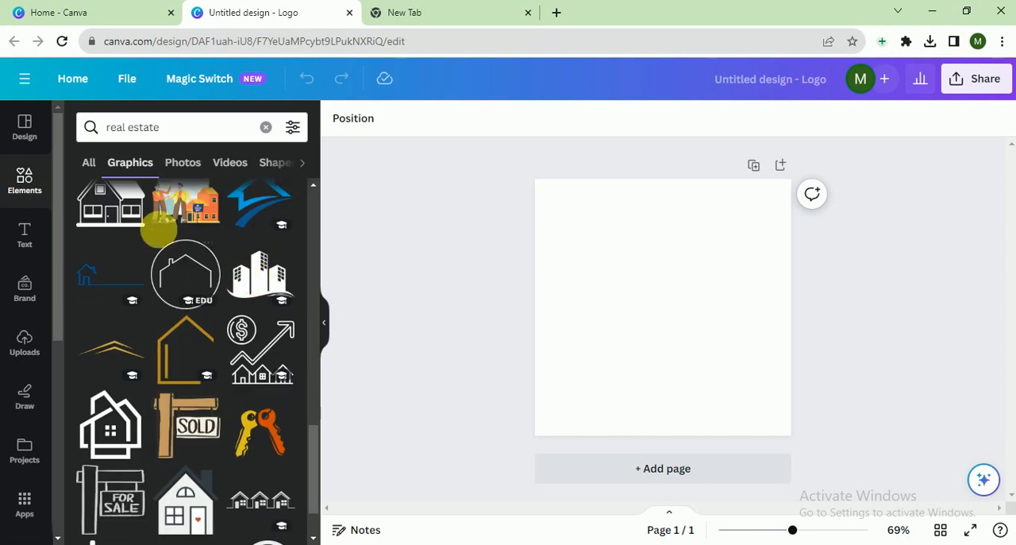
left_click(115, 278)
left_click_drag(611, 322, 540, 345)
left_click_drag(712, 346, 786, 370)
left_click(865, 333)
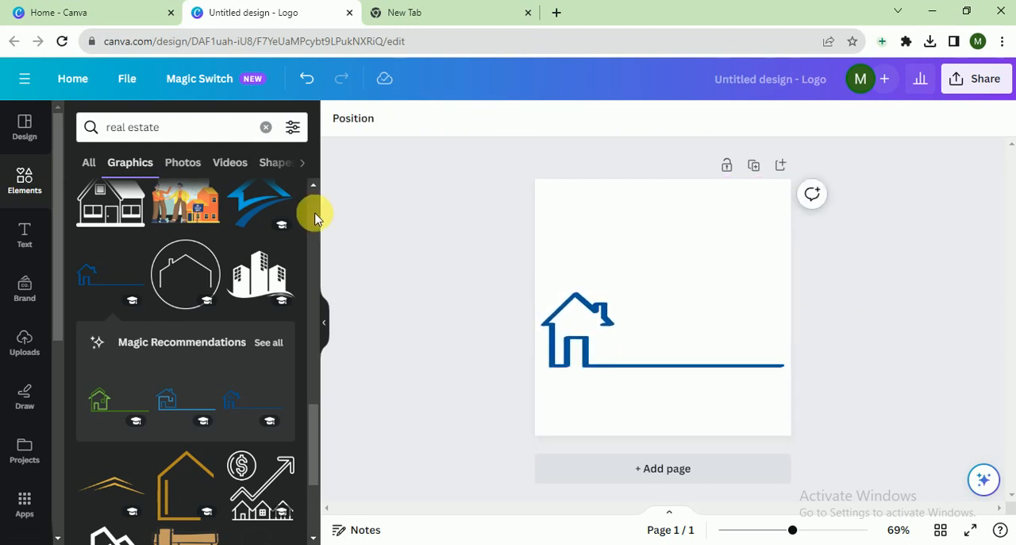
Add a heading to the page with the text "Supra".
left_click(26, 238)
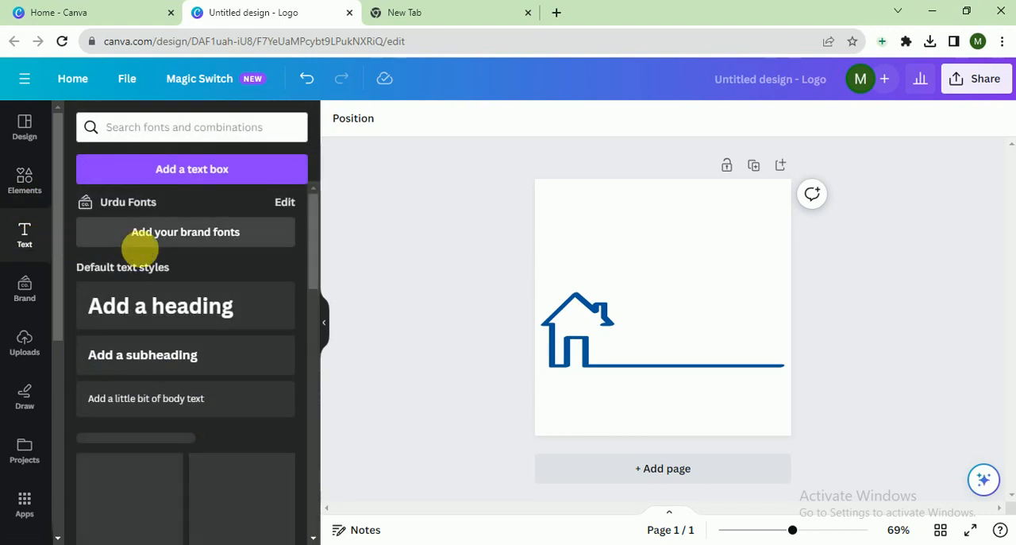
left_click(143, 306)
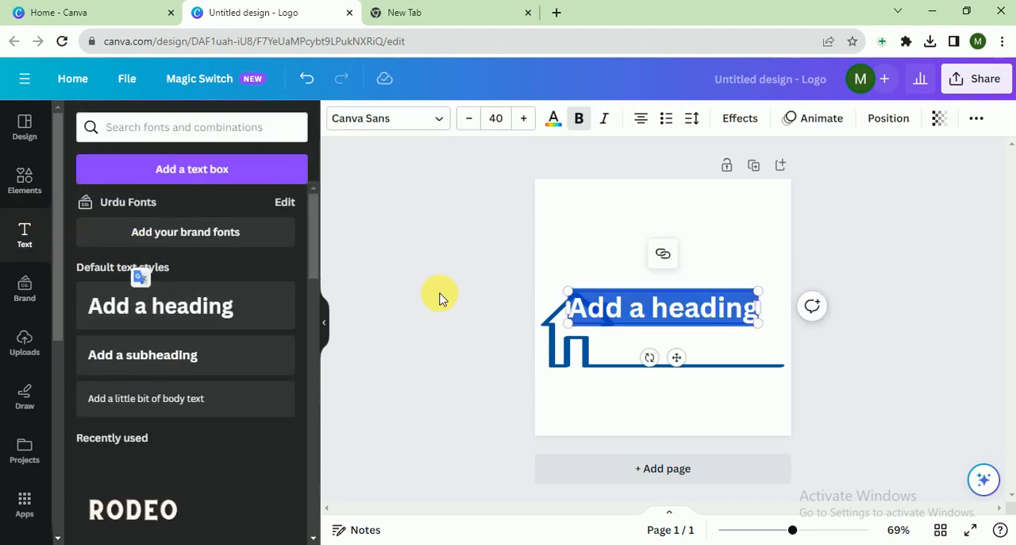
type("S")
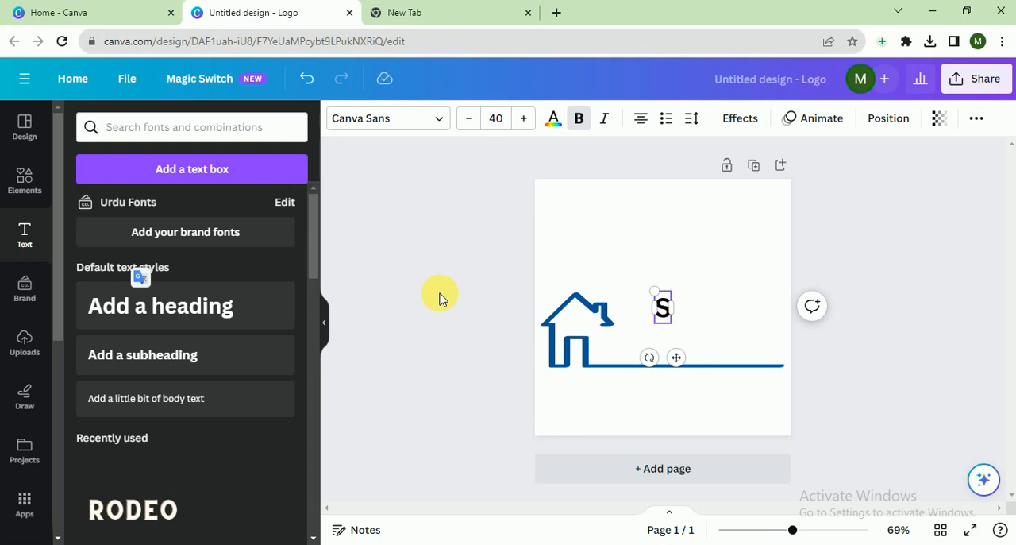
type("upra")
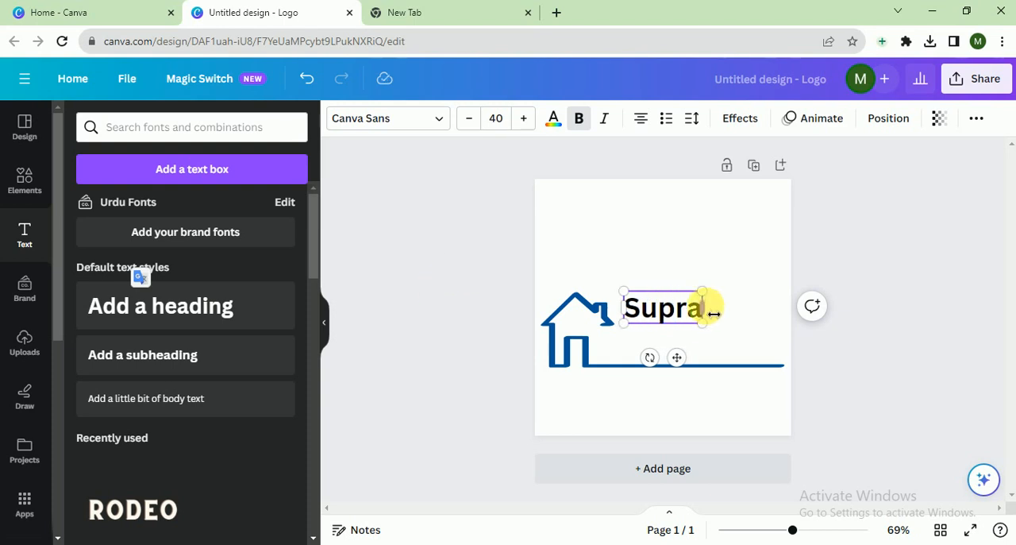
Enlarge the "Supra" heading to a font size of about 77.6 and place it on the baseline beside the house.
left_click_drag(703, 323, 781, 337)
mouse_move(703, 344)
left_mouse_down()
mouse_move(710, 369)
mouse_move(710, 357)
left_mouse_up()
left_click(865, 354)
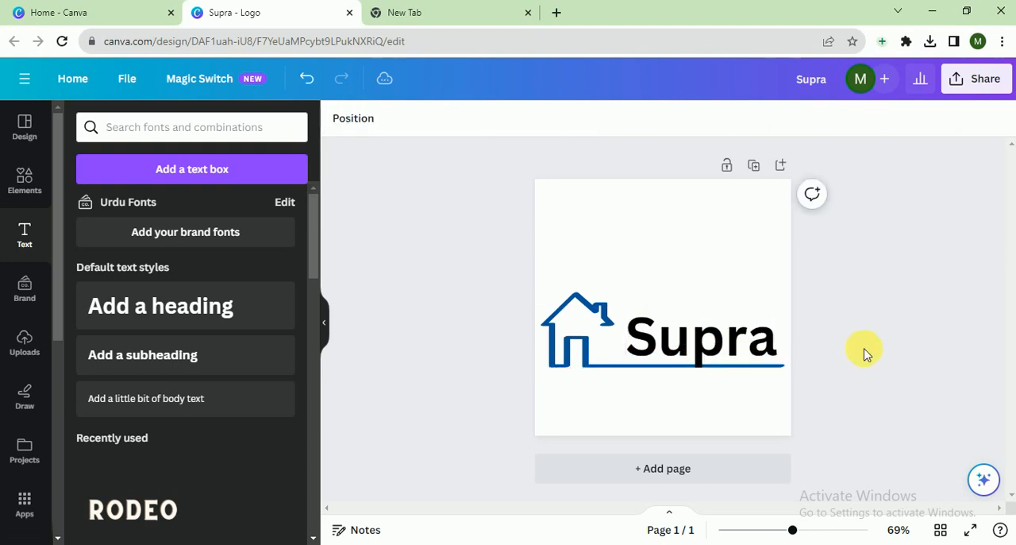
left_click_drag(709, 346, 721, 362)
left_click(884, 347)
Change the "Supra" text color to the dark blue document color of the house graphic.
left_click(704, 345)
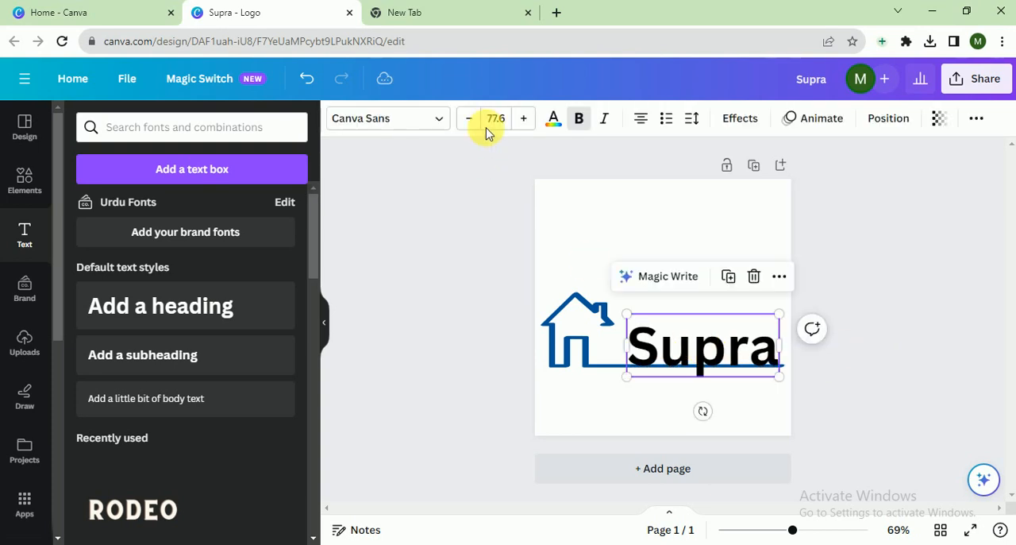
left_click(553, 120)
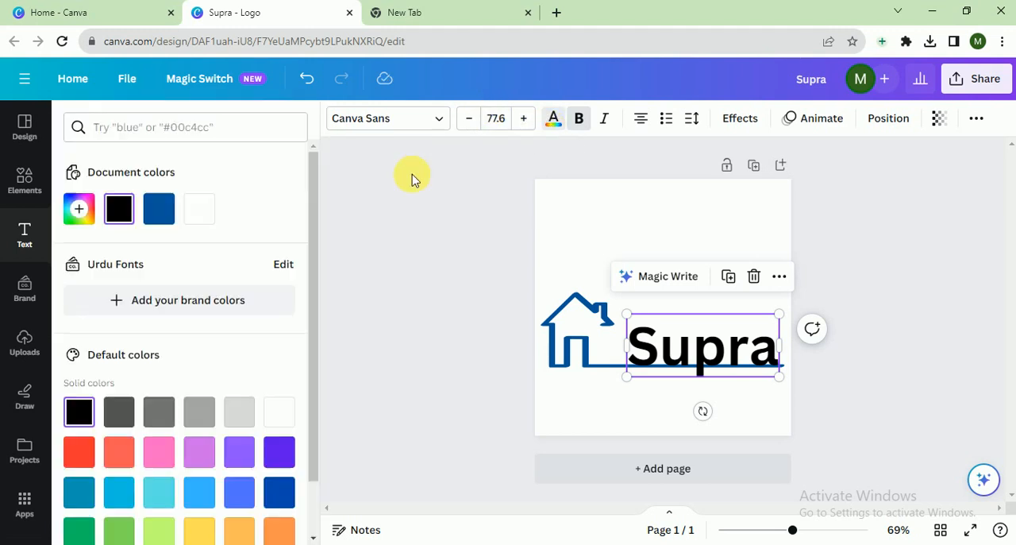
left_click(158, 209)
left_click(444, 276)
Move the house graphic and the "Supra" text together slightly upward, toward the middle of the page.
left_click_drag(500, 296, 730, 377)
mouse_move(681, 356)
left_mouse_down()
mouse_move(692, 333)
mouse_move(687, 341)
left_mouse_up()
left_click(864, 342)
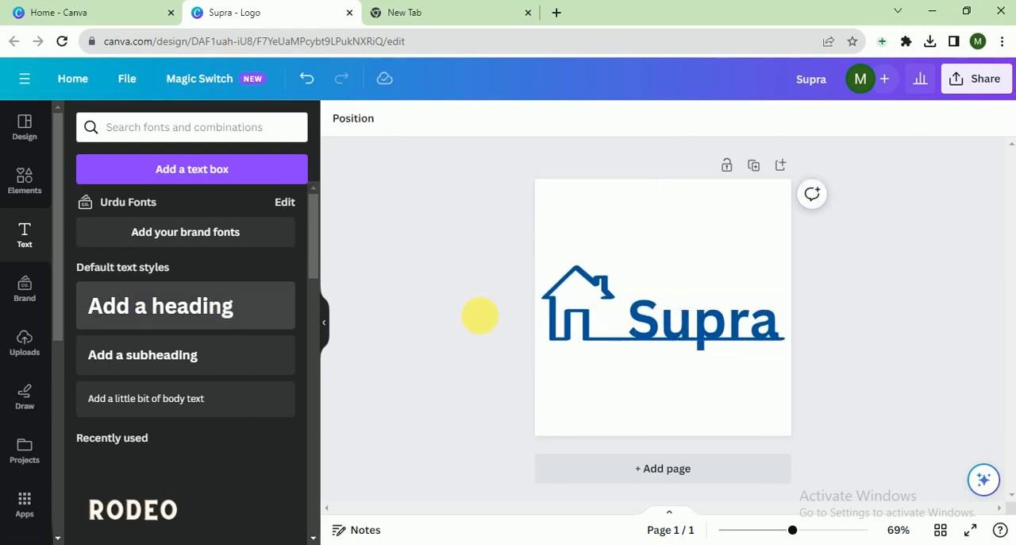
Set the font of the "Supra" text to Maharlika.
left_click(731, 338)
left_click(392, 118)
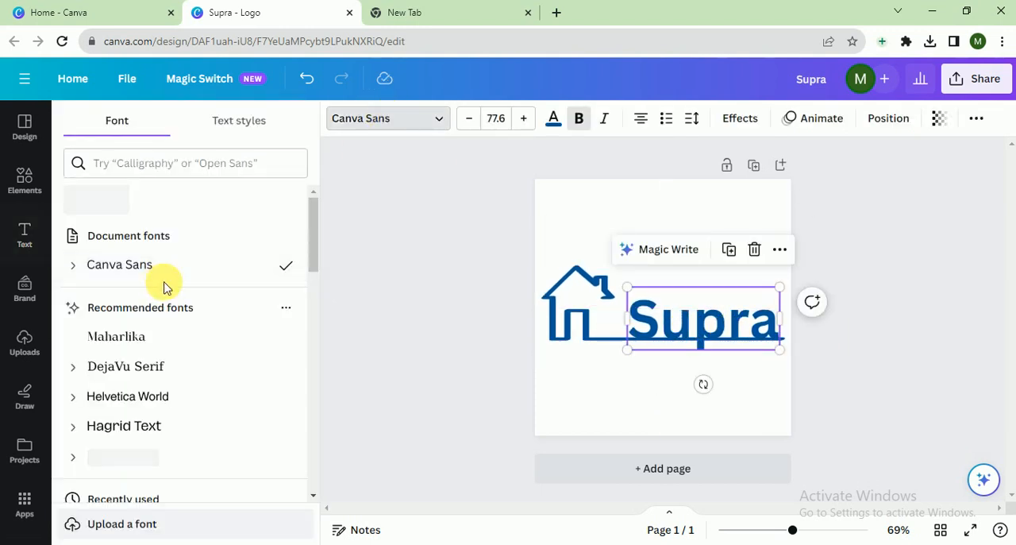
left_click(143, 339)
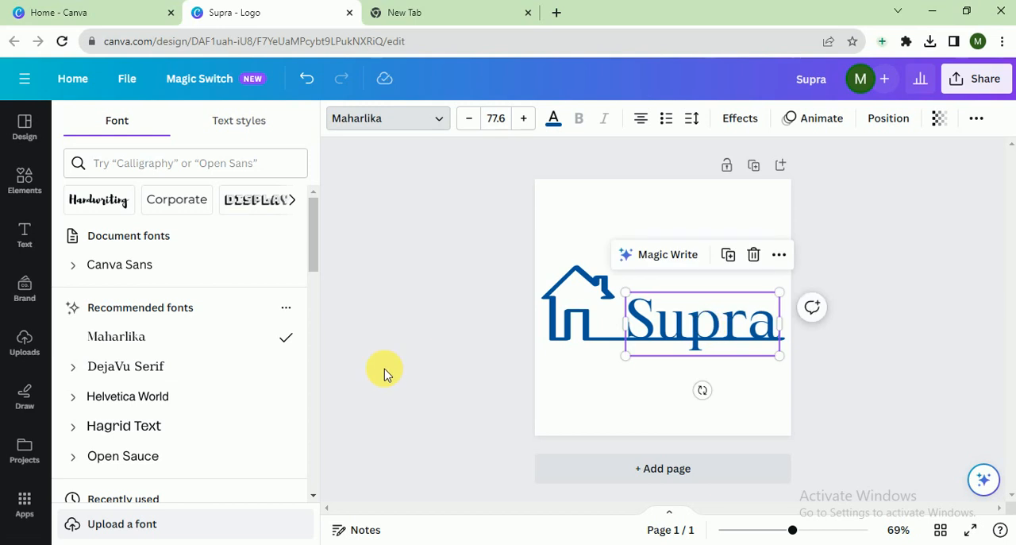
Duplicate the "Supra" text, place the copy below the baseline, and replace its wording with "Developers".
key("ctrl+d")
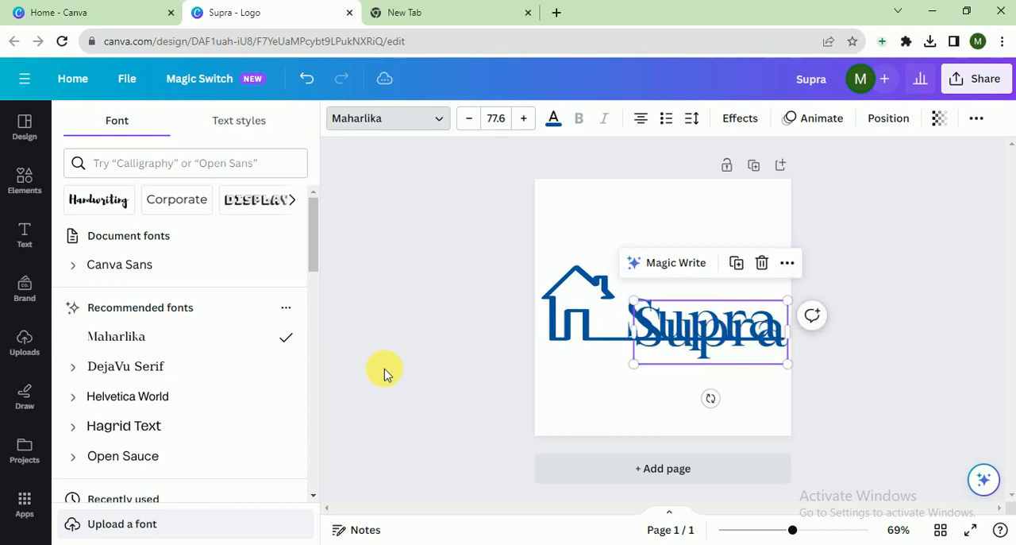
left_click_drag(701, 341, 669, 388)
double_click(668, 388)
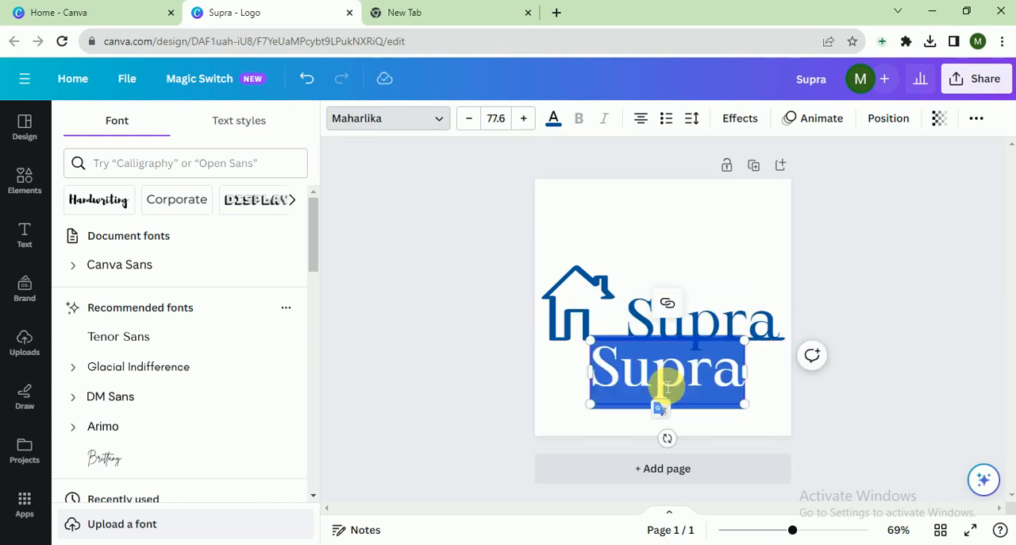
type("Dev")
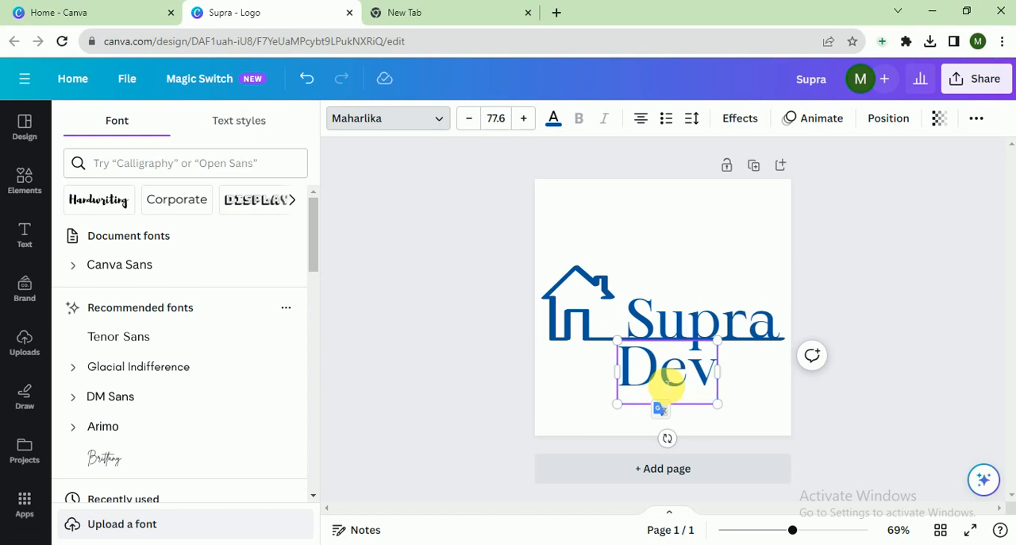
type("elop")
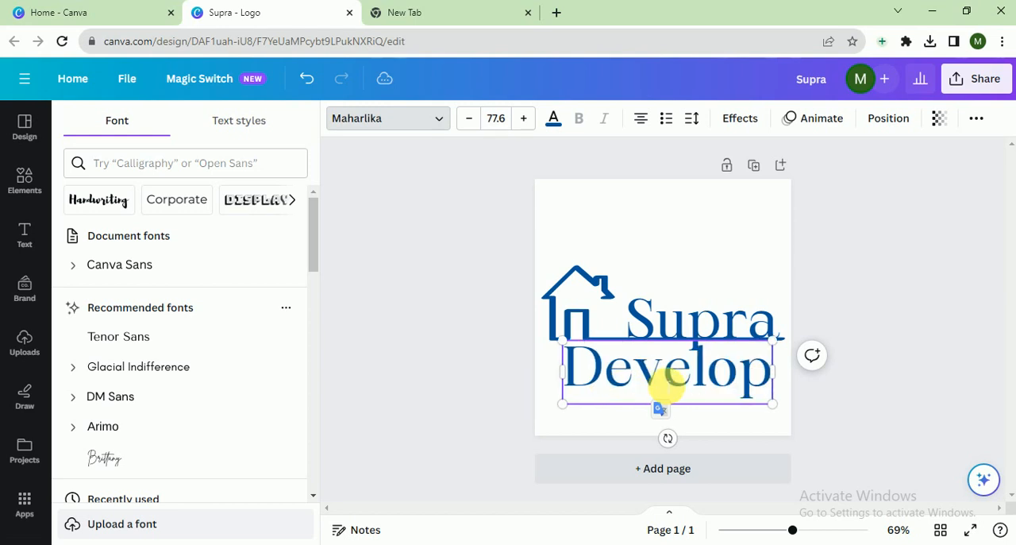
type("ers")
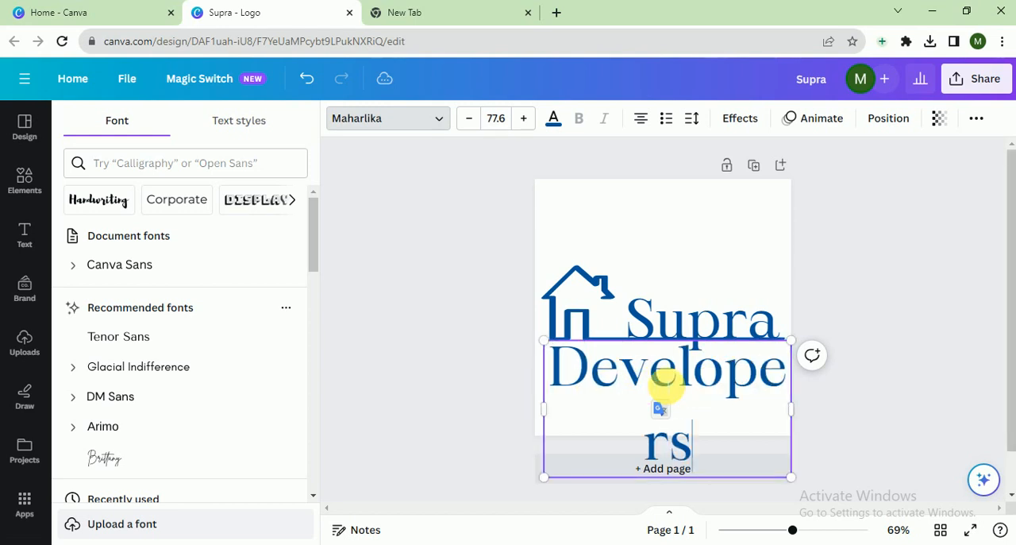
Fit "Developers" on one line at a font size of about 62 and center it just below the baseline.
left_click_drag(820, 401, 848, 397)
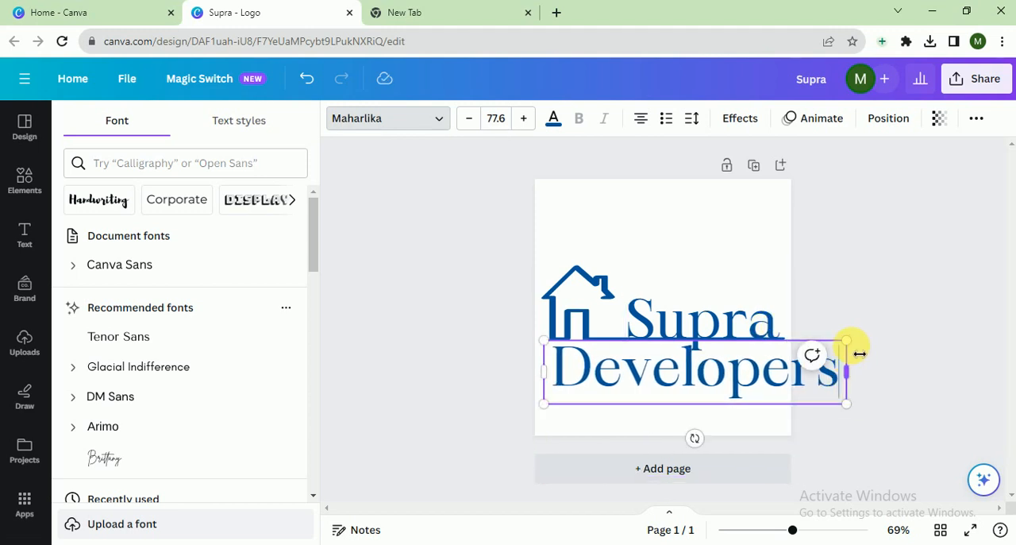
left_click_drag(847, 341, 795, 373)
left_click(901, 370)
left_click(939, 368)
left_click_drag(692, 403, 694, 389)
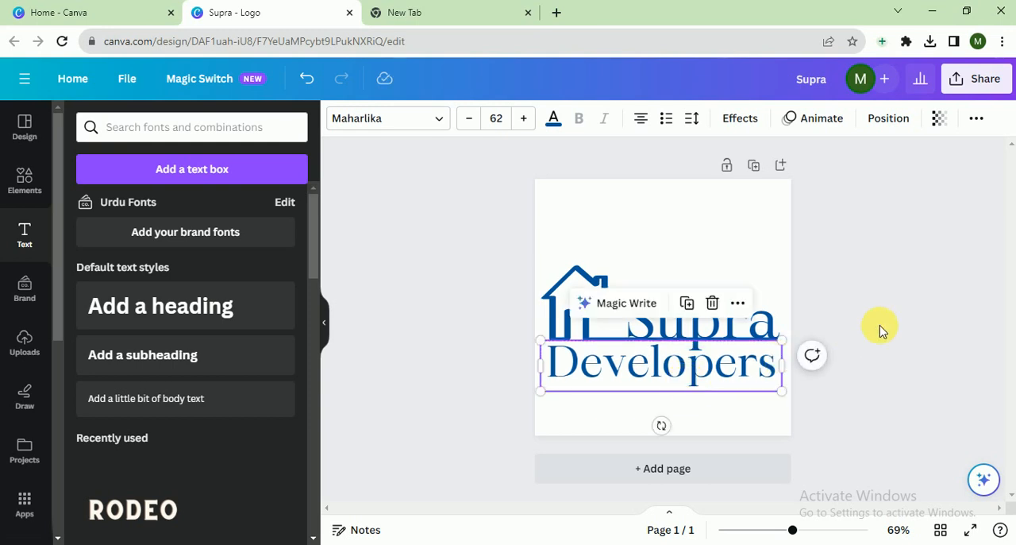
left_click(881, 329)
Move the house graphic and both text lines together upward to center the logo vertically on the page.
left_click_drag(907, 230, 530, 413)
left_click_drag(585, 377, 585, 357)
left_click(867, 363)
Set the page background to the light gray default solid color.
left_click(744, 394)
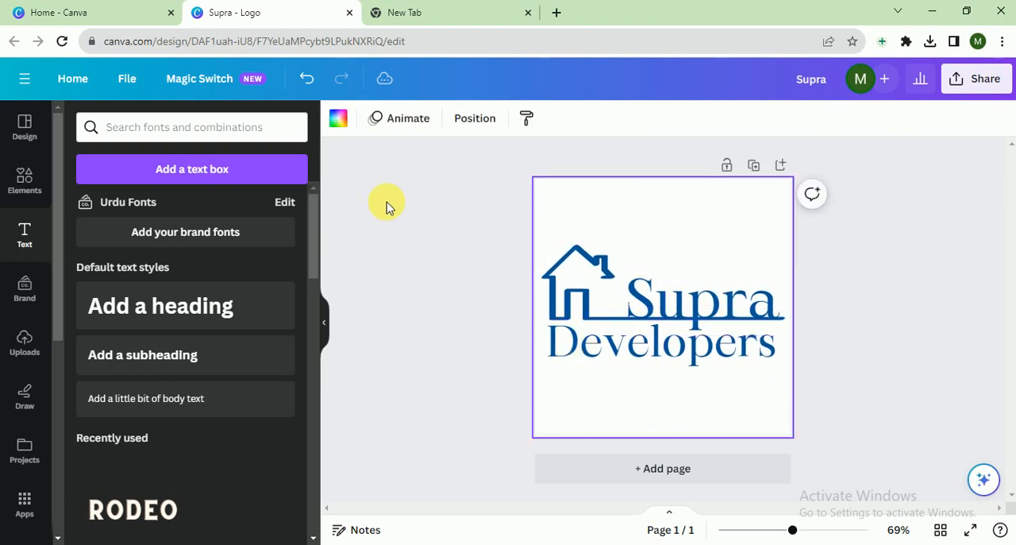
left_click(338, 119)
left_click(239, 411)
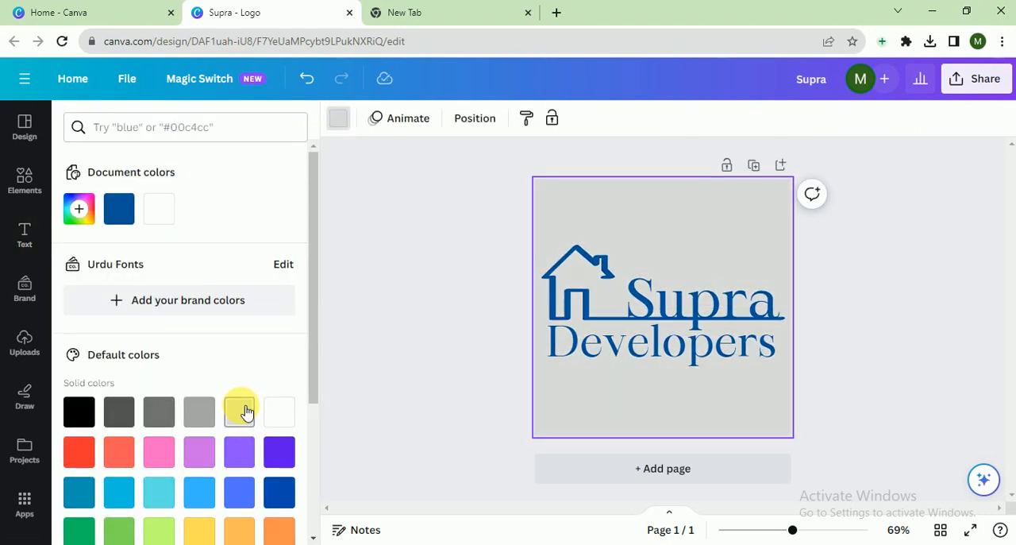
left_click(435, 275)
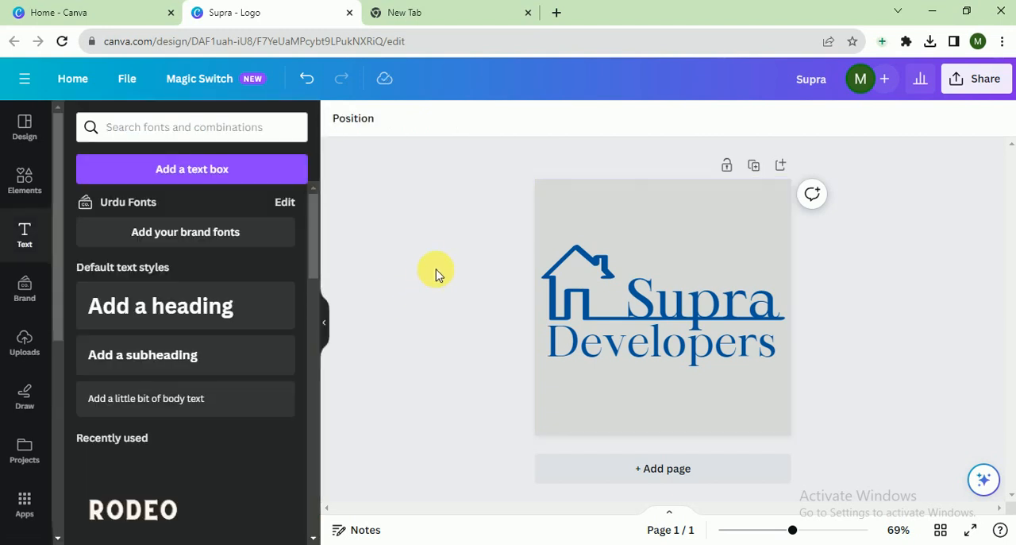